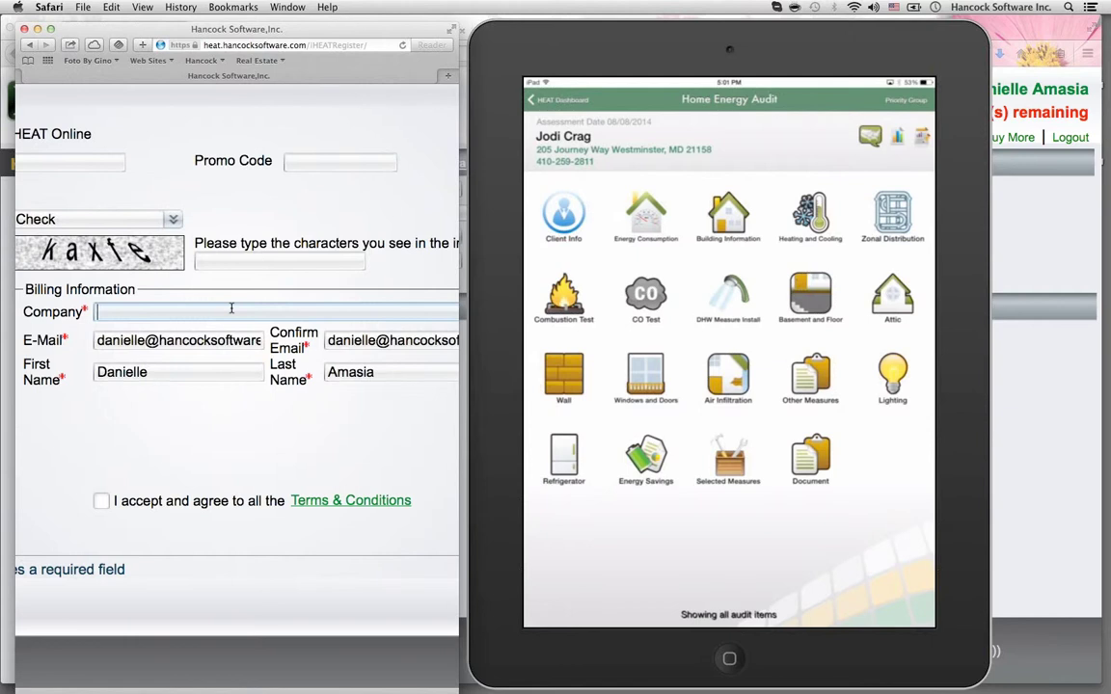
# Enter Housing Partners as the company and accept the terms and conditions
pyautogui.write('Housing ')
pyautogui.write('Partners')
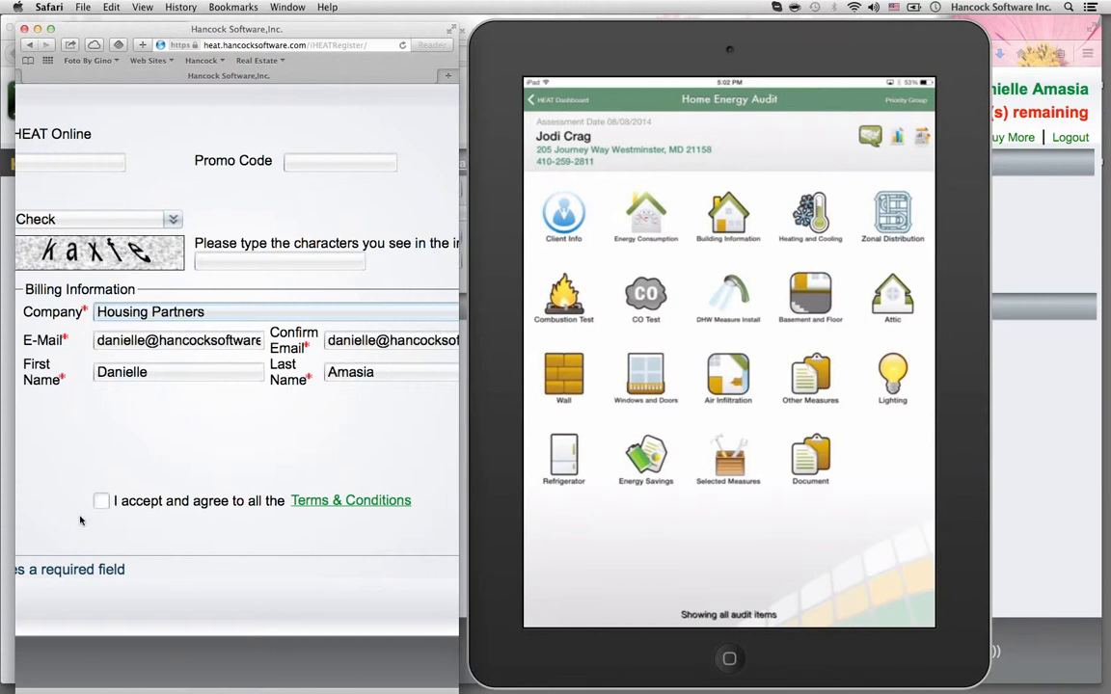
pyautogui.click(101, 500)
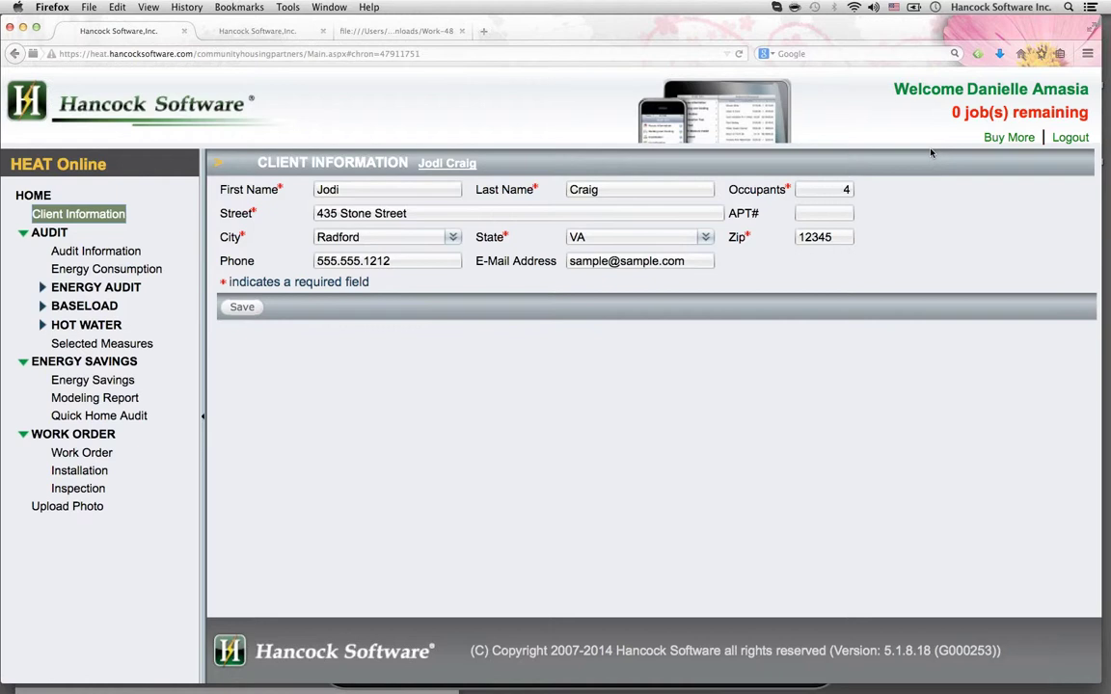
# Bring the mirrored iPad audit app window (Reflector) to the front with Super+Tab
pyautogui.press('super+Tab')
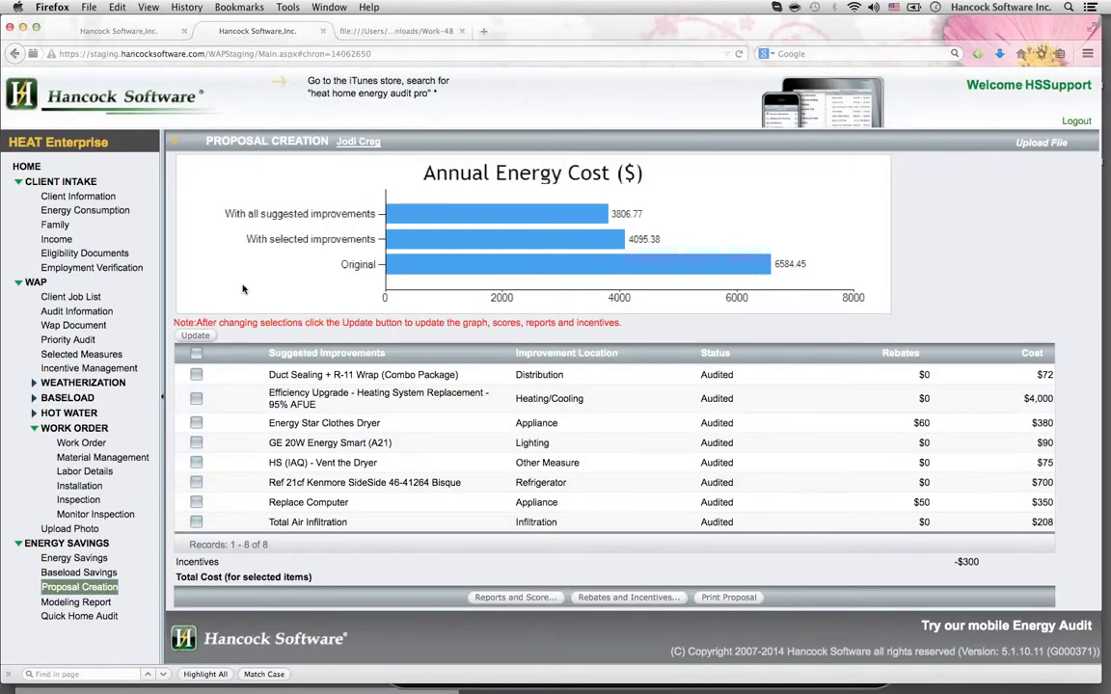
# Select the heating replacement, dryer venting, refrigerator and computer improvements, dropping the clothes dryer
pyautogui.click(196, 375)
pyautogui.click(196, 398)
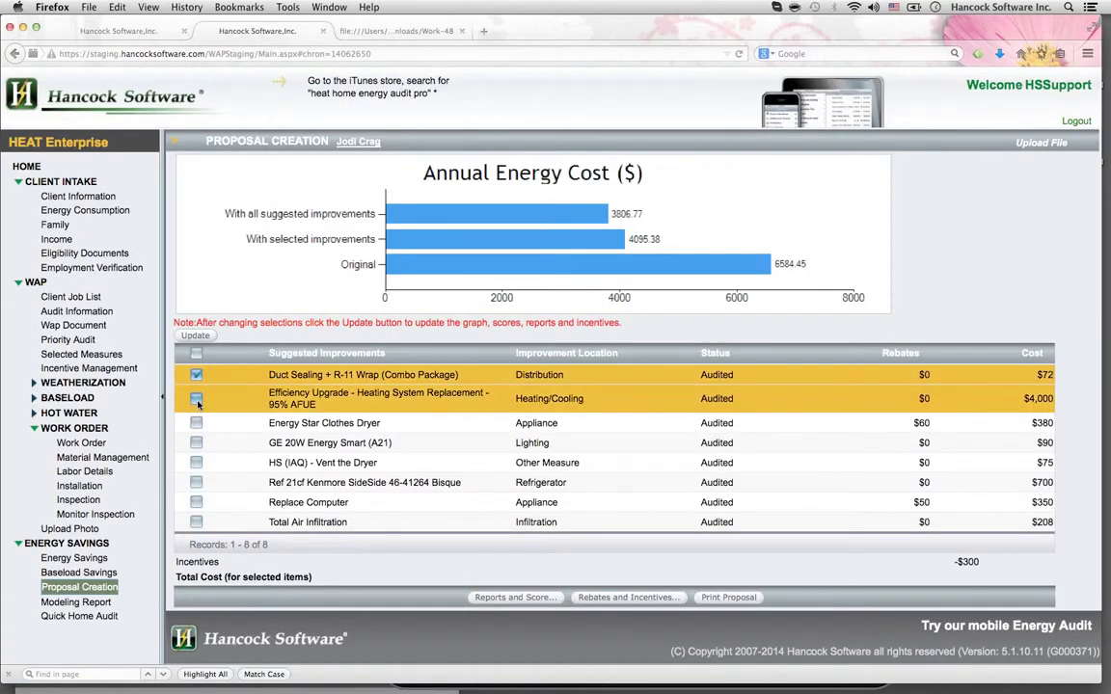
pyautogui.click(196, 424)
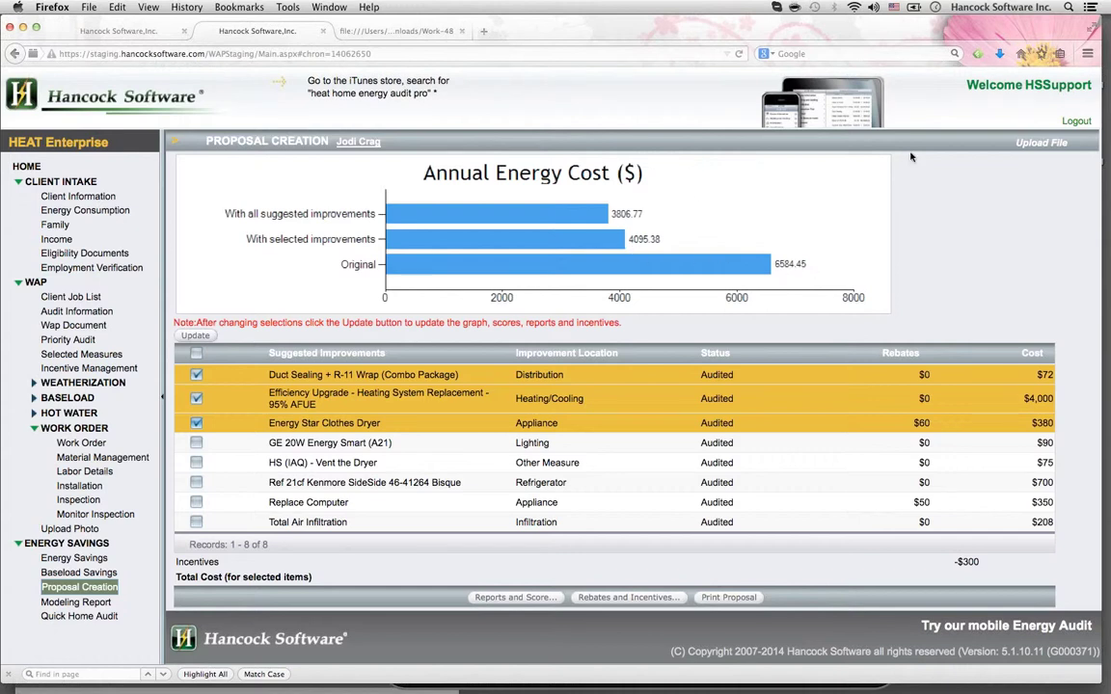
pyautogui.click(196, 463)
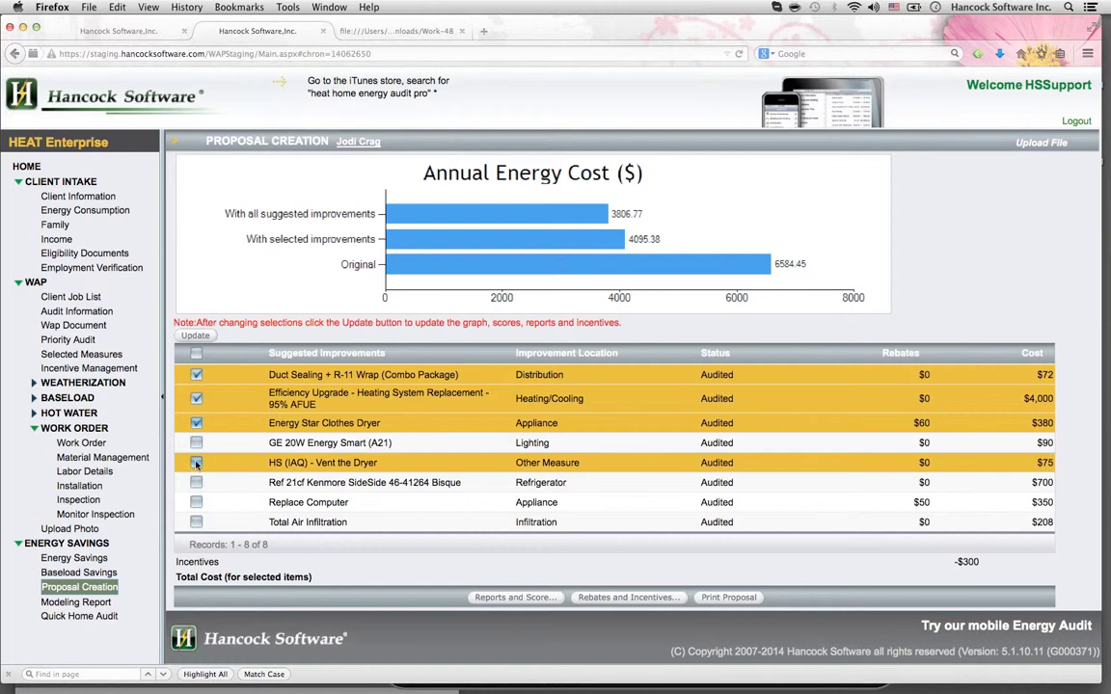
pyautogui.click(196, 482)
pyautogui.click(197, 503)
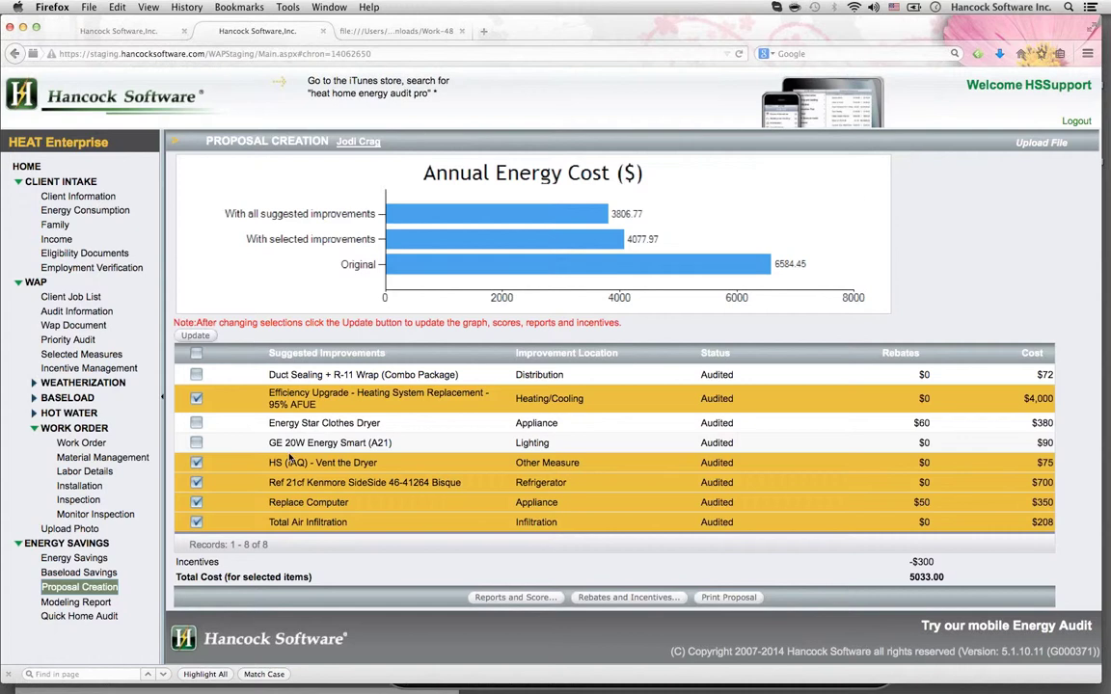
pyautogui.click(196, 423)
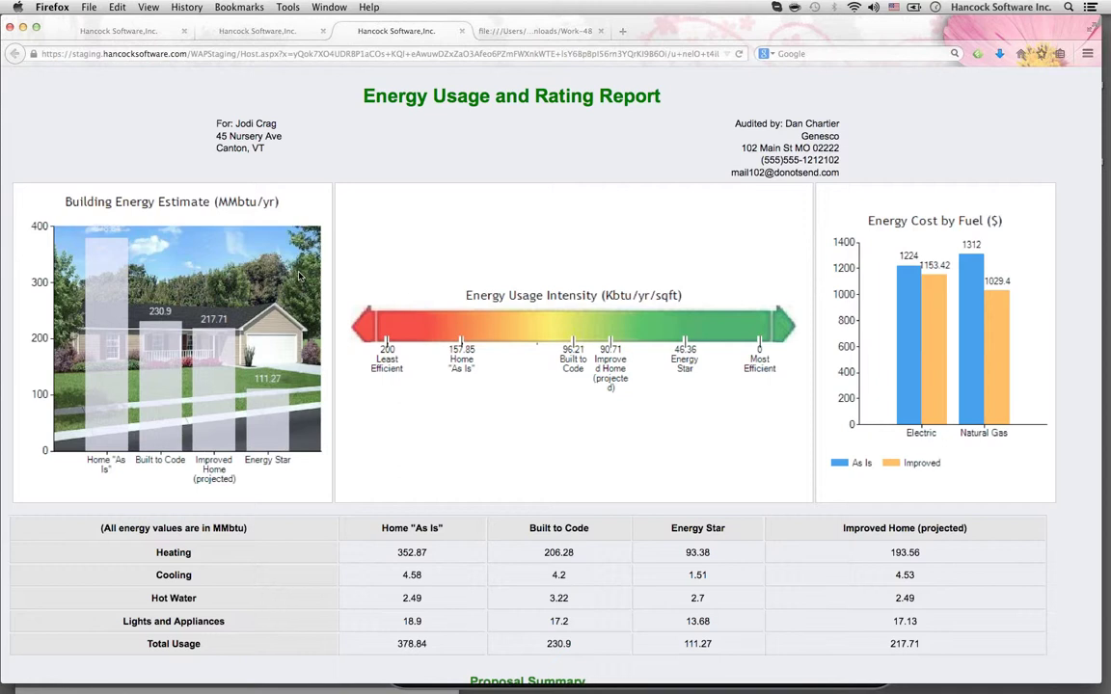
# Enlarge and scroll through the Energy Usage and Rating Report, then return to the improvements list
pyautogui.hotkey('ctrl', '+')
pyautogui.hotkey('ctrl', '+')
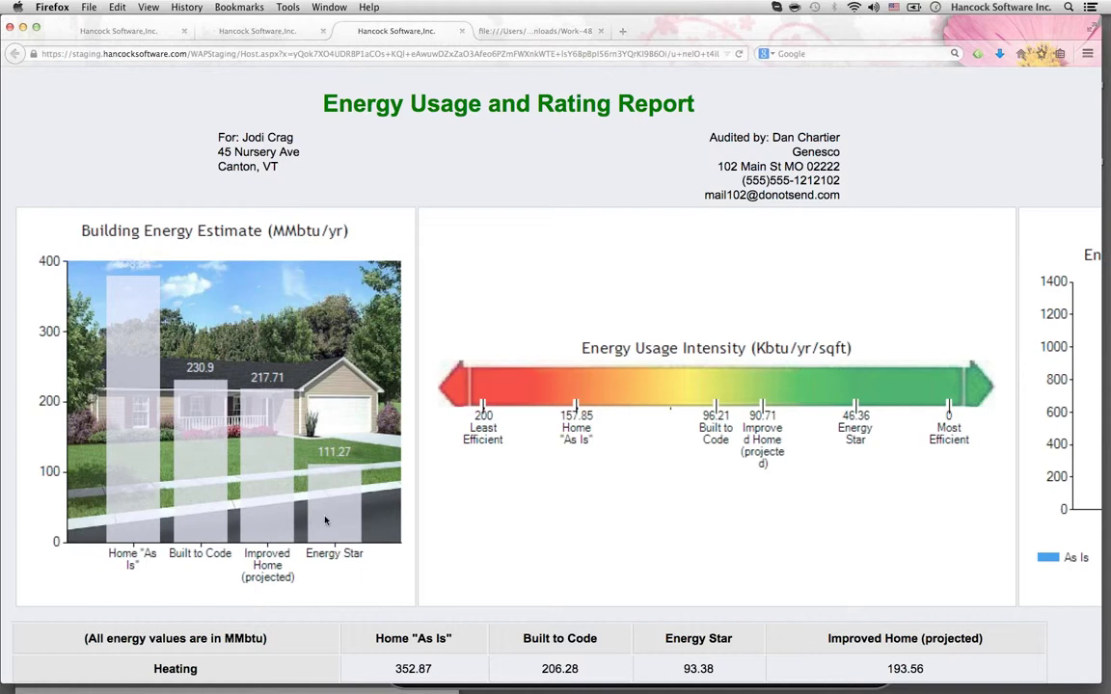
pyautogui.scroll(-1, 514, 446)
pyautogui.hscroll(3, 516, 446)
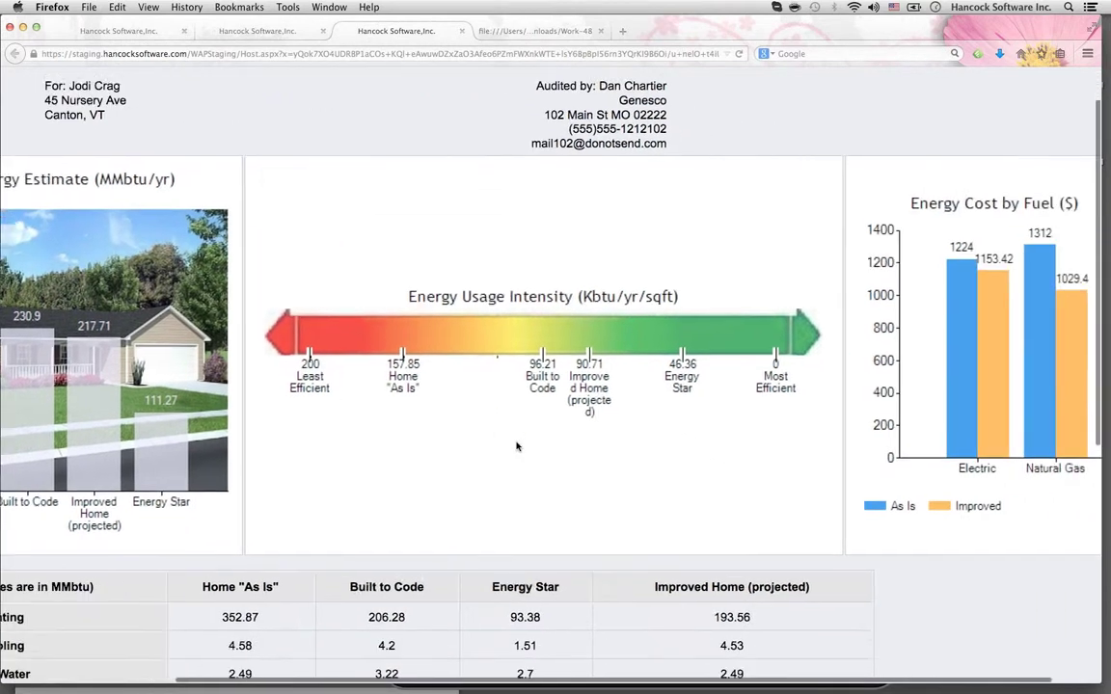
pyautogui.scroll(-2, 516, 446)
pyautogui.hscroll(-1, 516, 447)
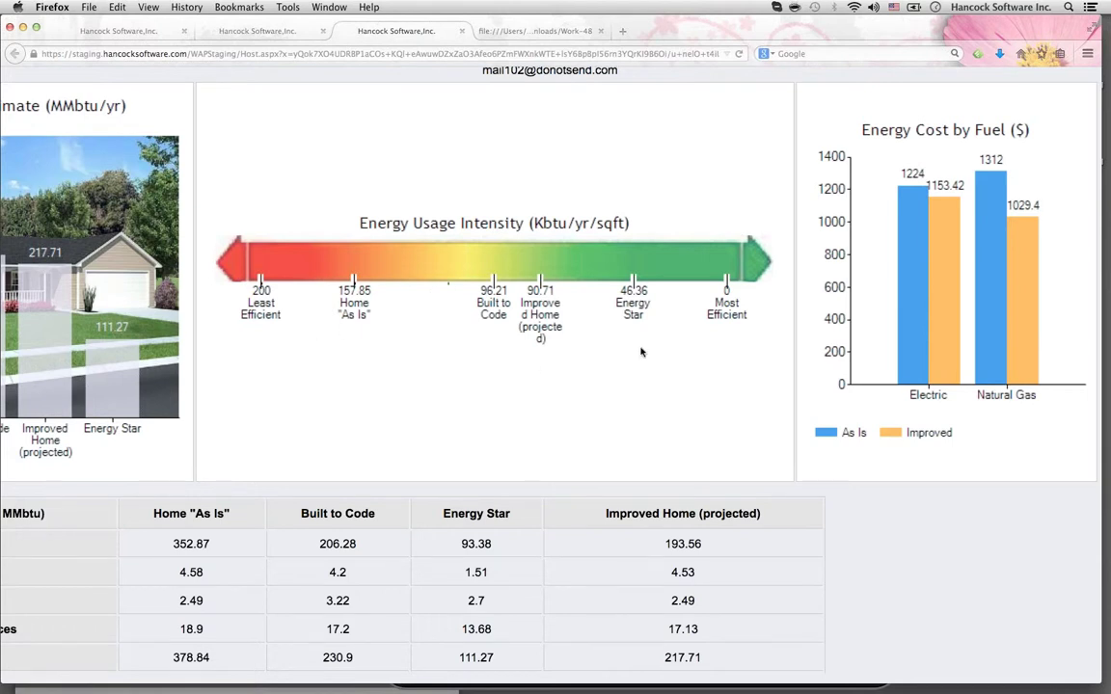
pyautogui.scroll(1, 640, 352)
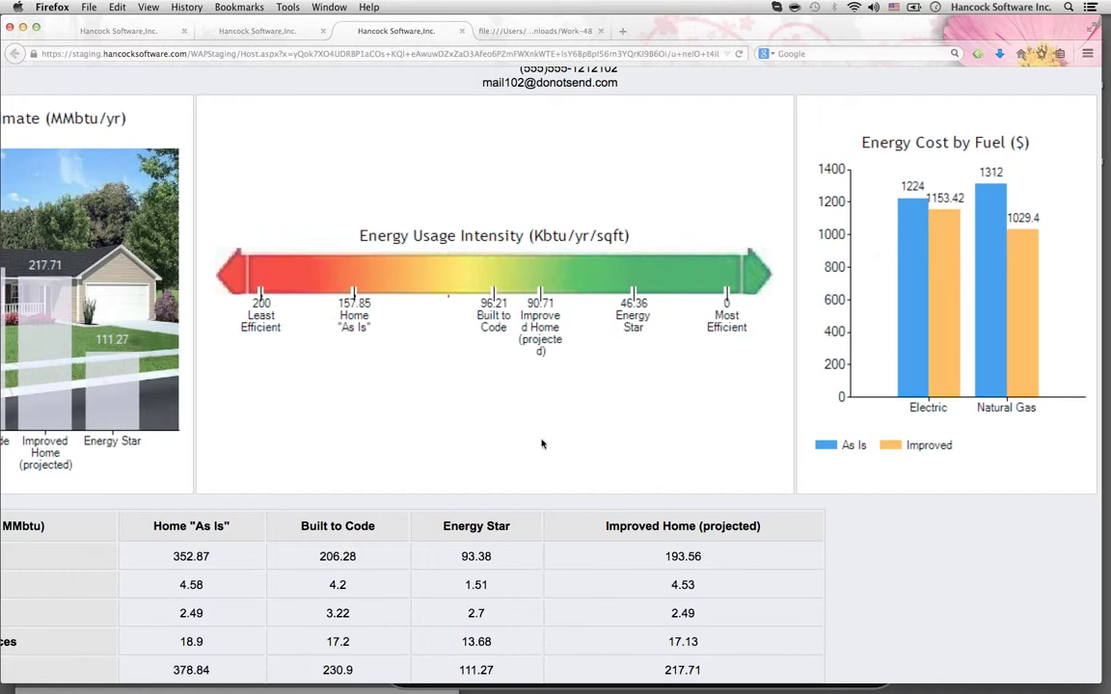
pyautogui.scroll(-4, 366, 482)
pyautogui.hscroll(-2, 367, 482)
pyautogui.scroll(-3, 364, 542)
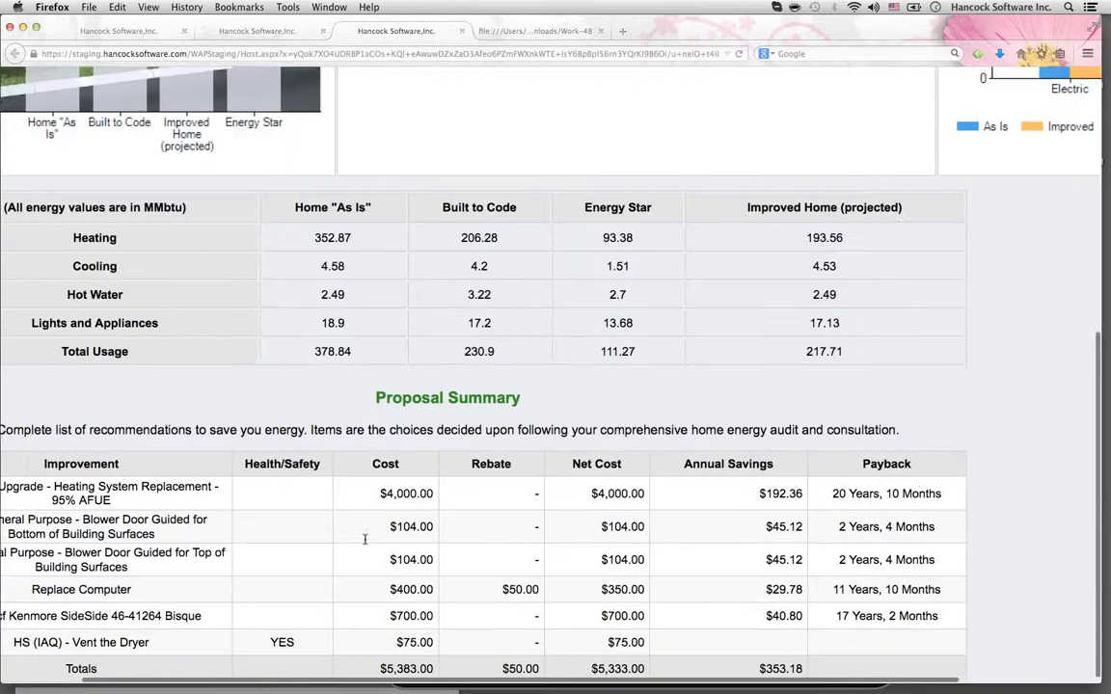
pyautogui.hscroll(-2, 364, 542)
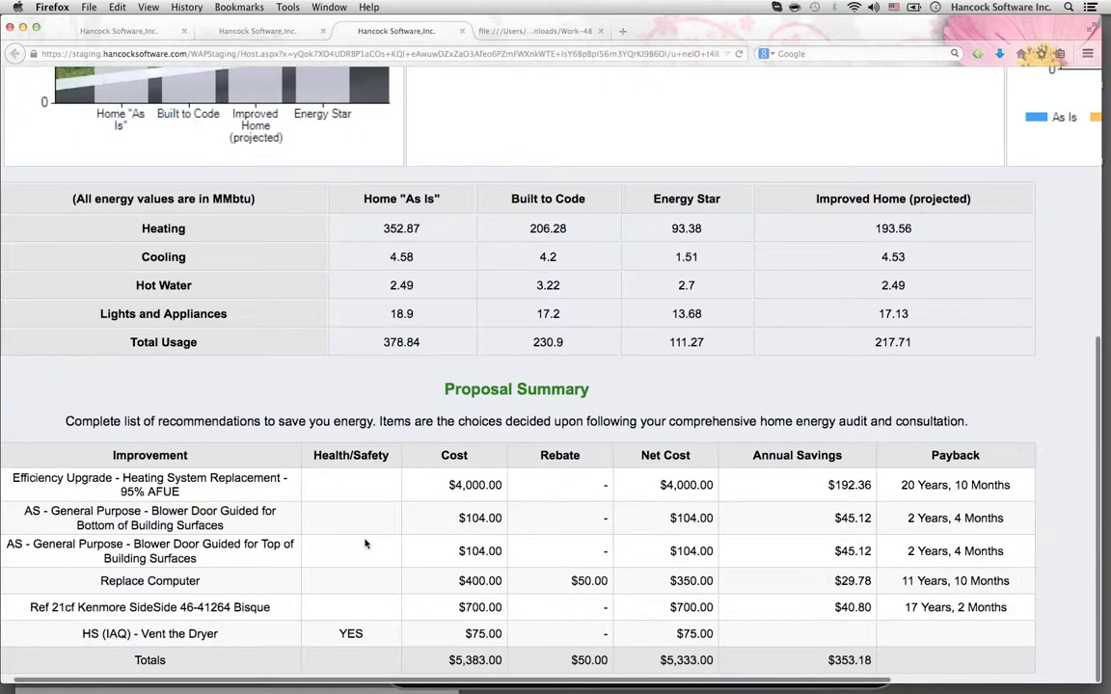
pyautogui.hscroll(-1, 365, 545)
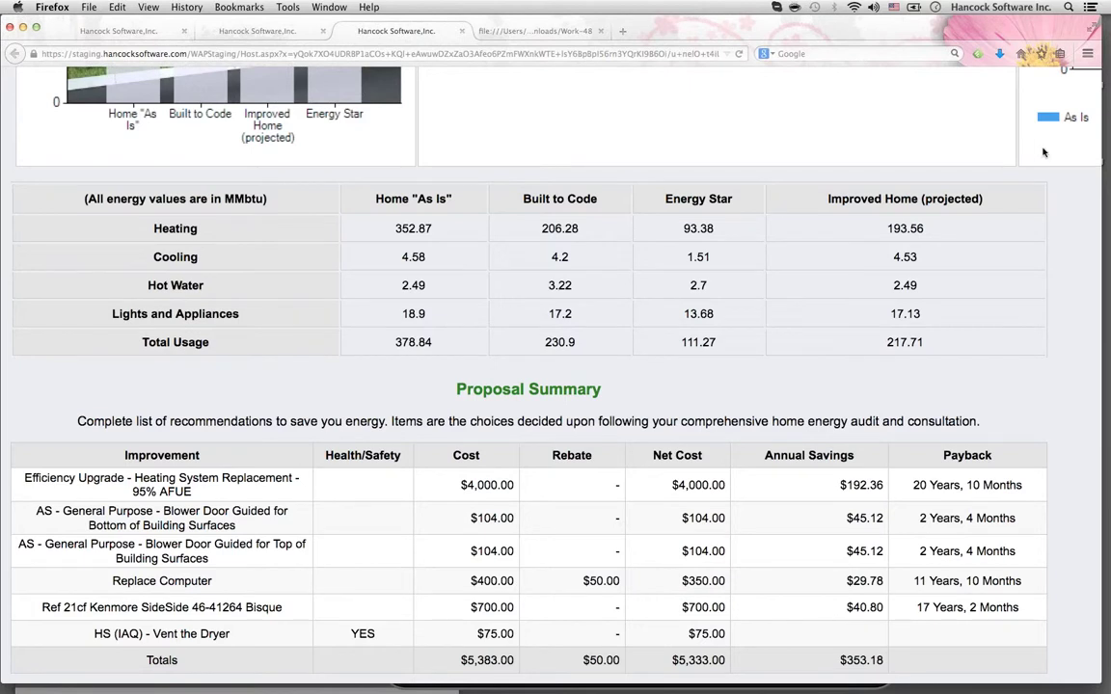
pyautogui.hotkey('ctrl', 'shift', 'Tab')
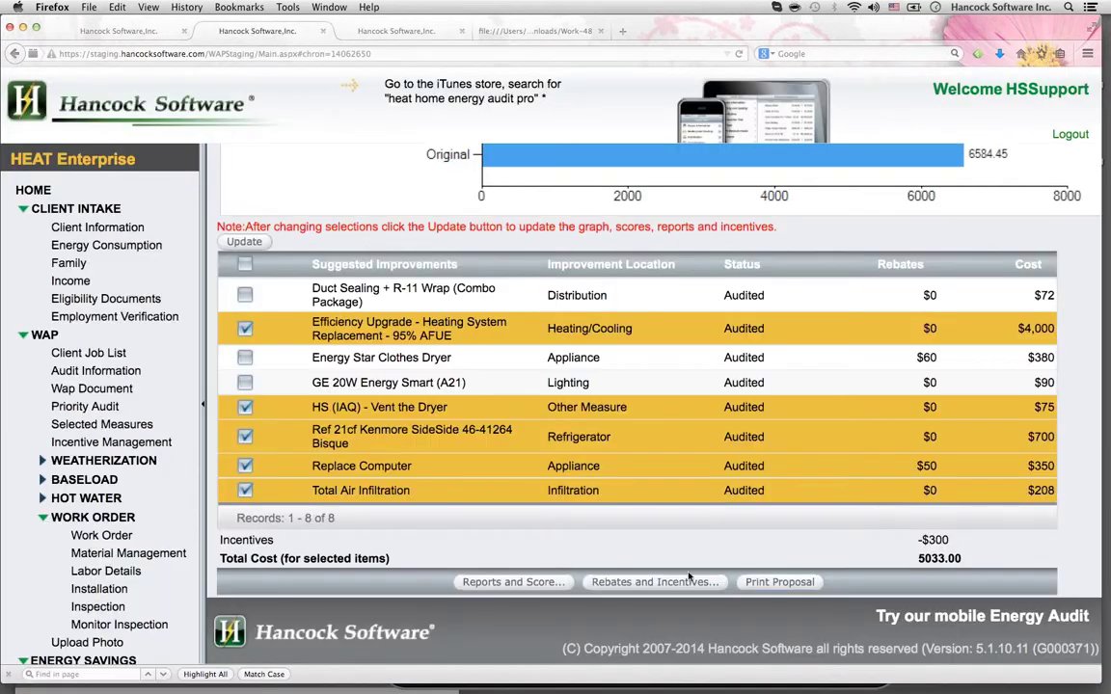
# Open the job's rebates and incentives and review the Measure Rebate Info table
pyautogui.click(685, 584)
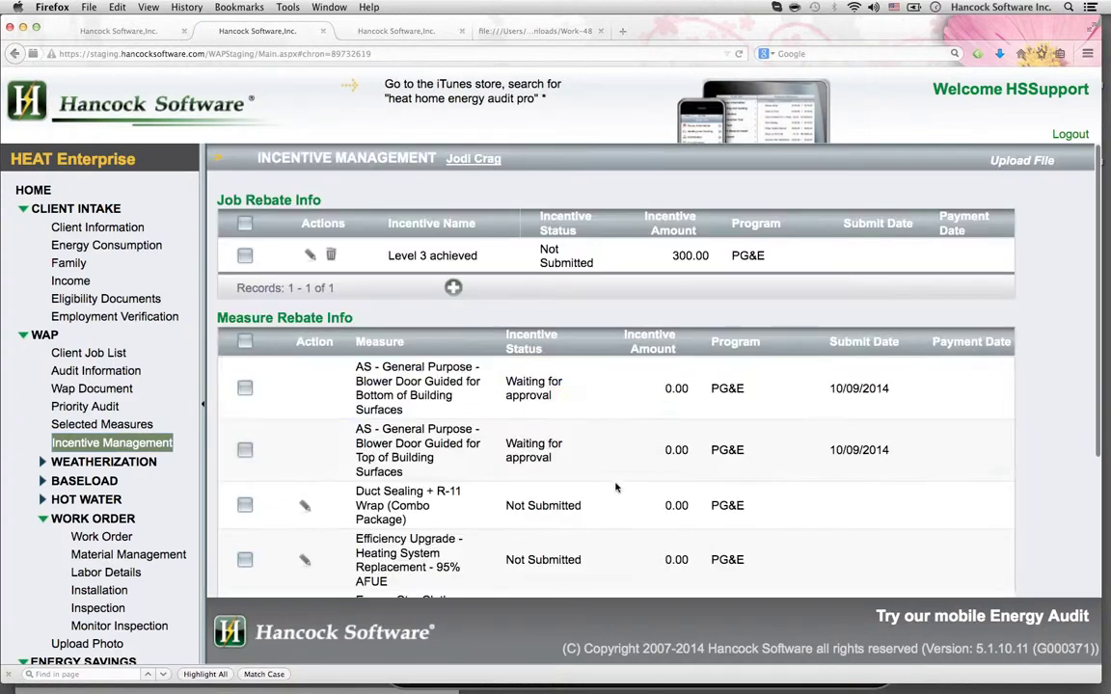
pyautogui.click(538, 398)
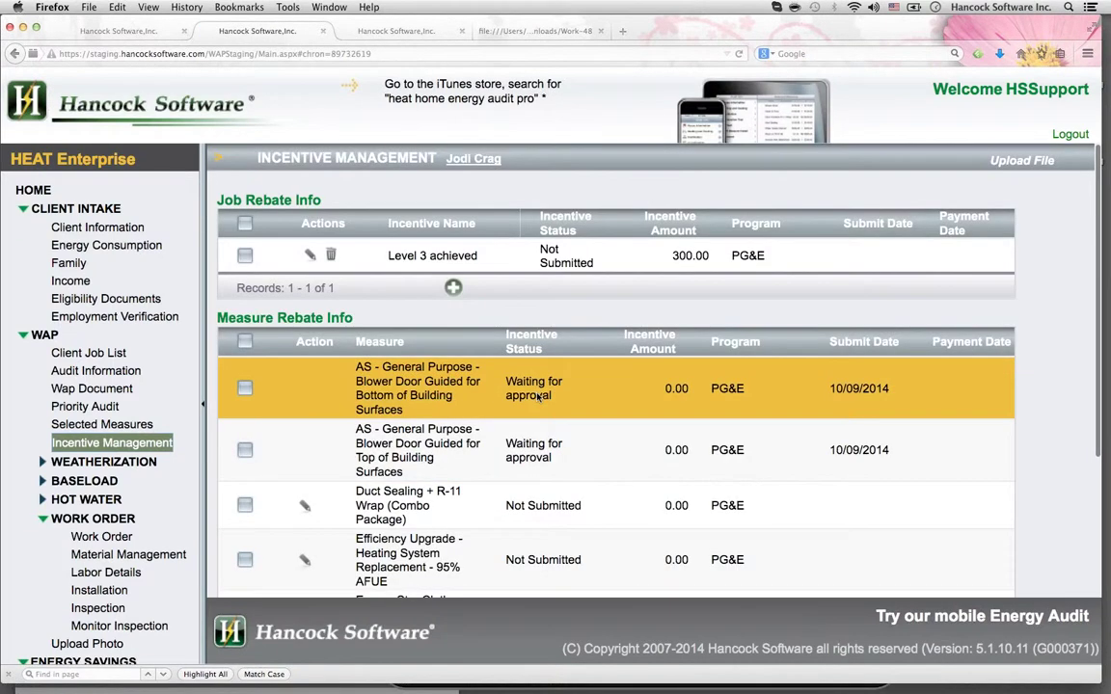
pyautogui.scroll(-2, 533, 454)
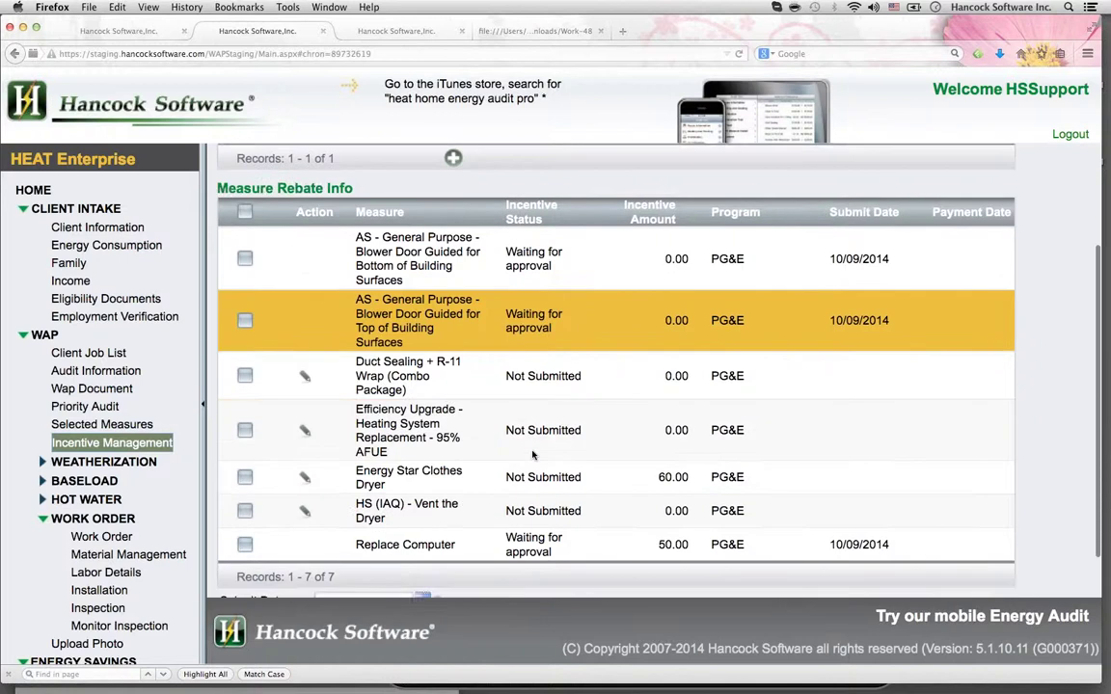
pyautogui.scroll(-3, 533, 453)
pyautogui.scroll(2, 536, 359)
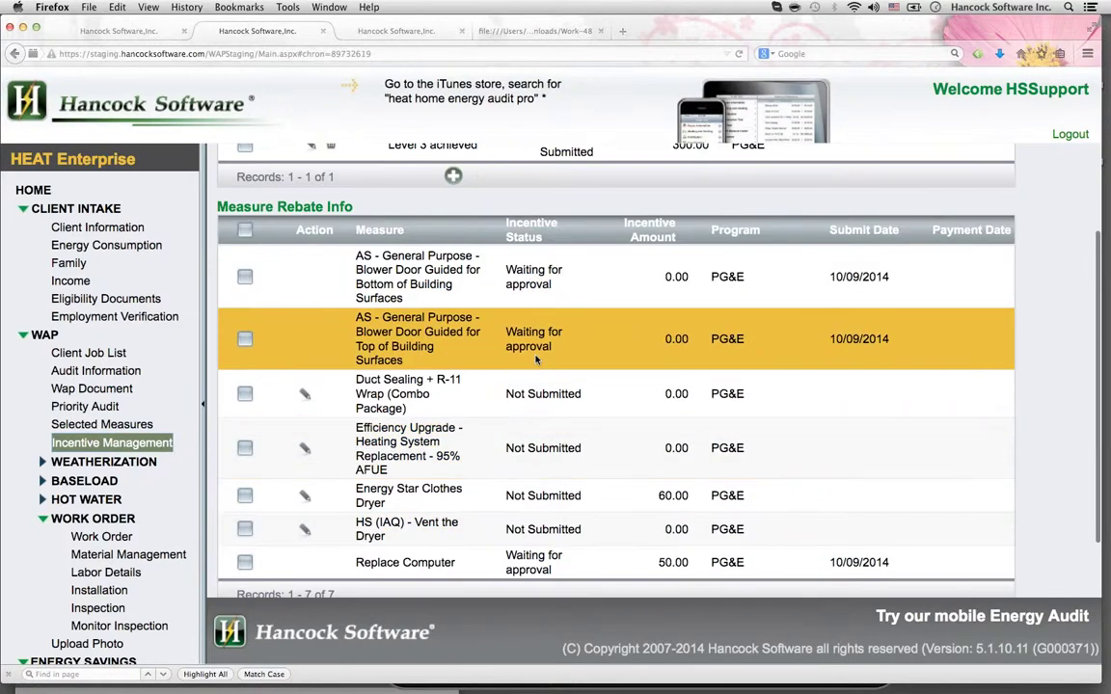
pyautogui.scroll(3, 536, 360)
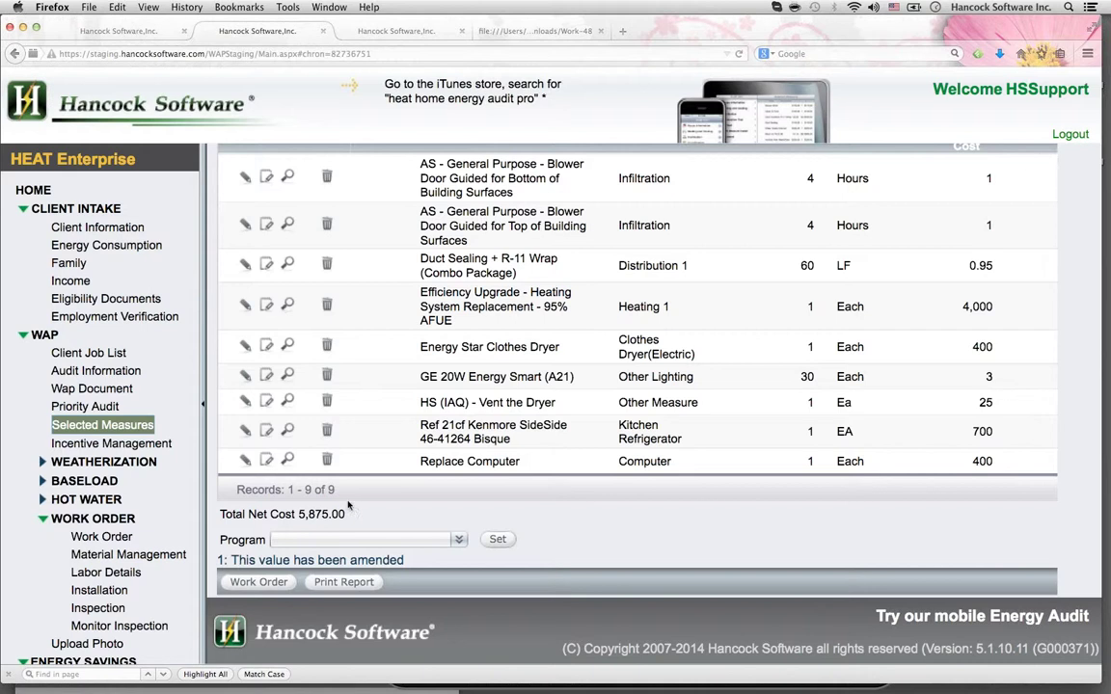
# Open the job's Work-48 Work Order Report, scroll through it, then return to the inspection list
pyautogui.click(275, 583)
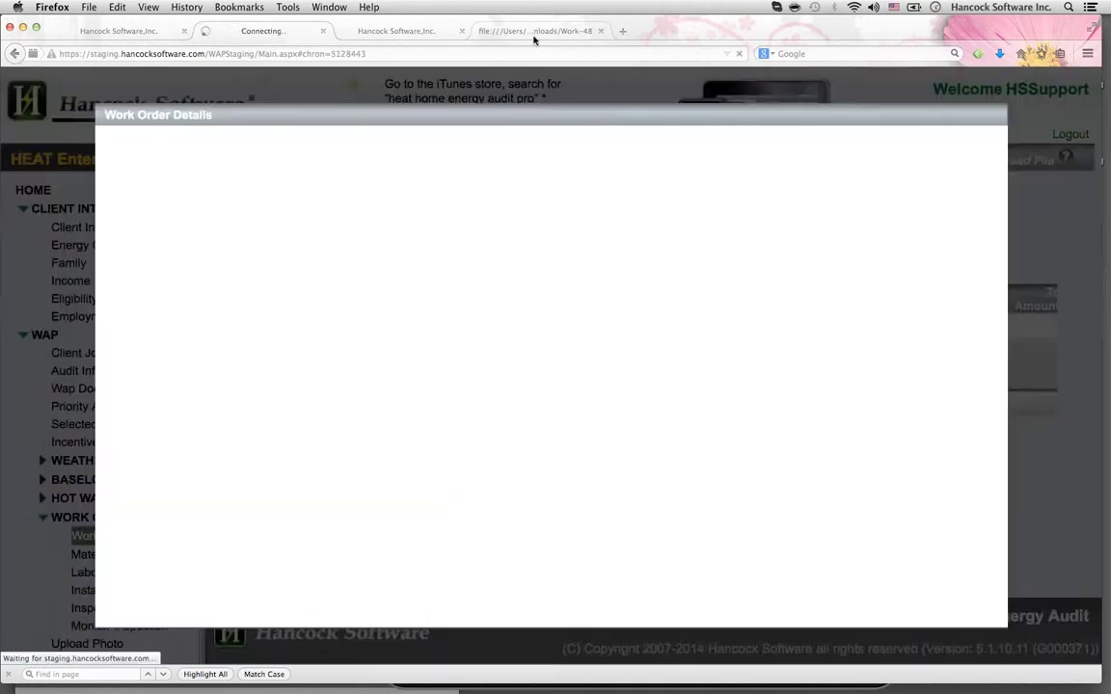
pyautogui.click(534, 37)
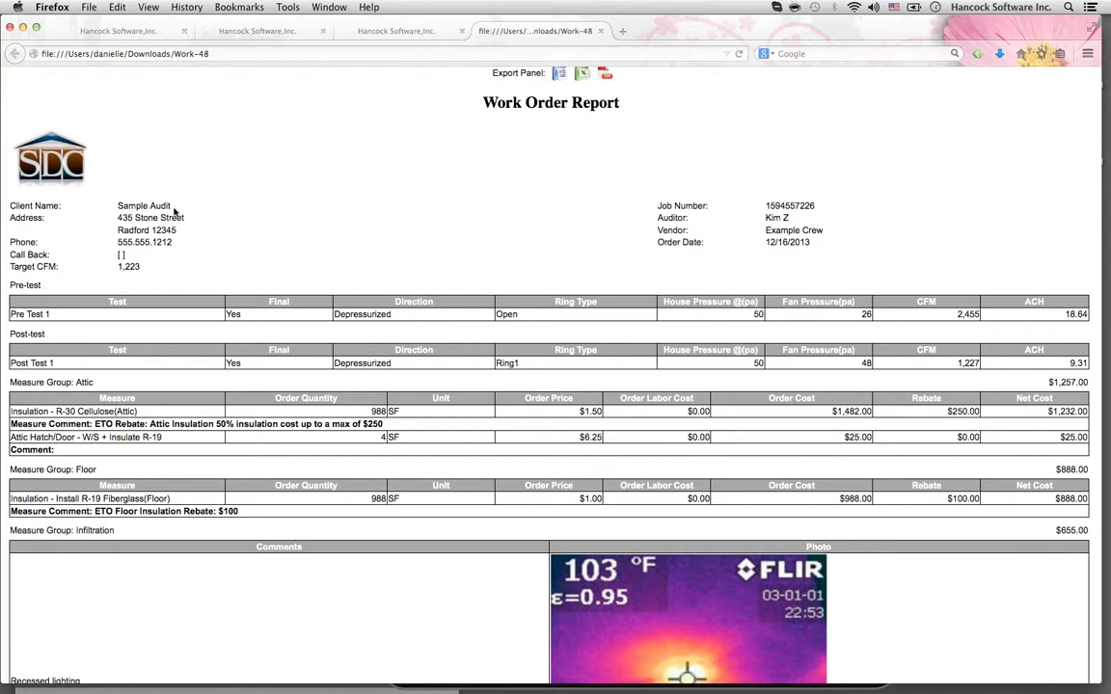
pyautogui.scroll(-3, 159, 193)
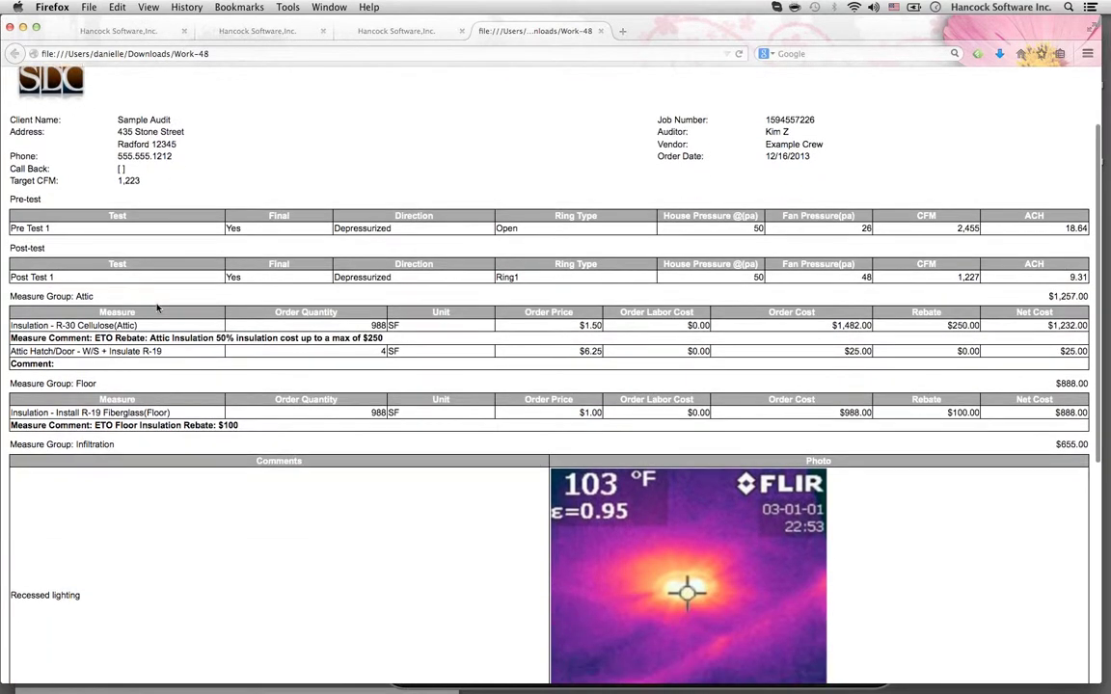
pyautogui.scroll(-5, 157, 308)
pyautogui.scroll(-5, 157, 307)
pyautogui.scroll(-2, 157, 308)
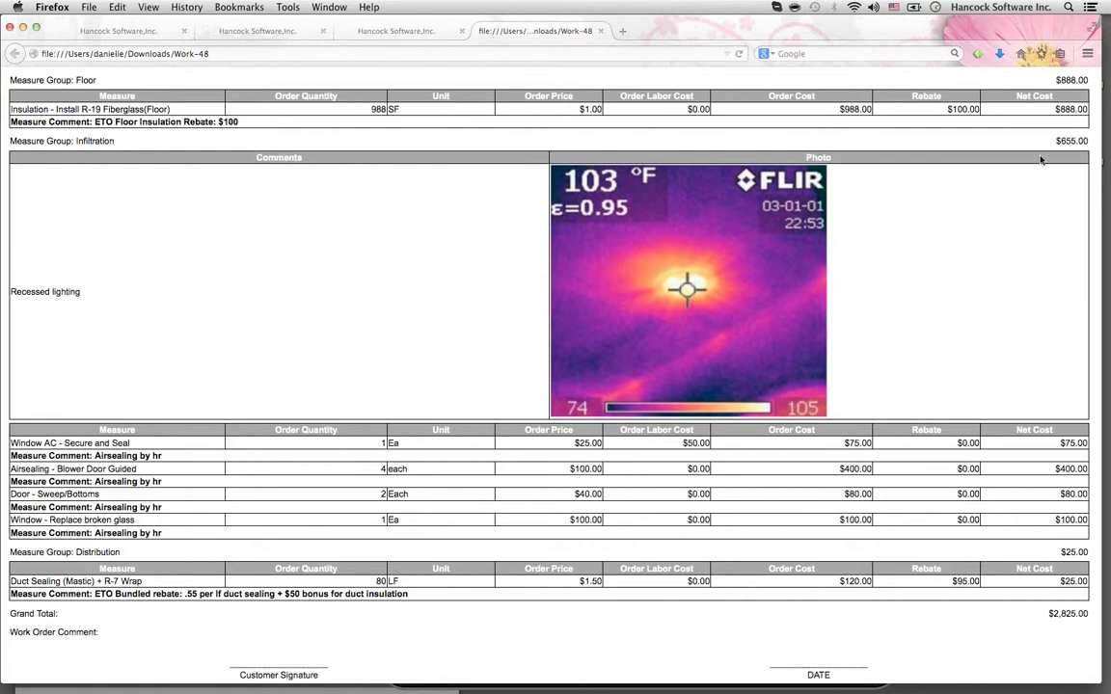
pyautogui.hotkey('ctrl', 'Tab')
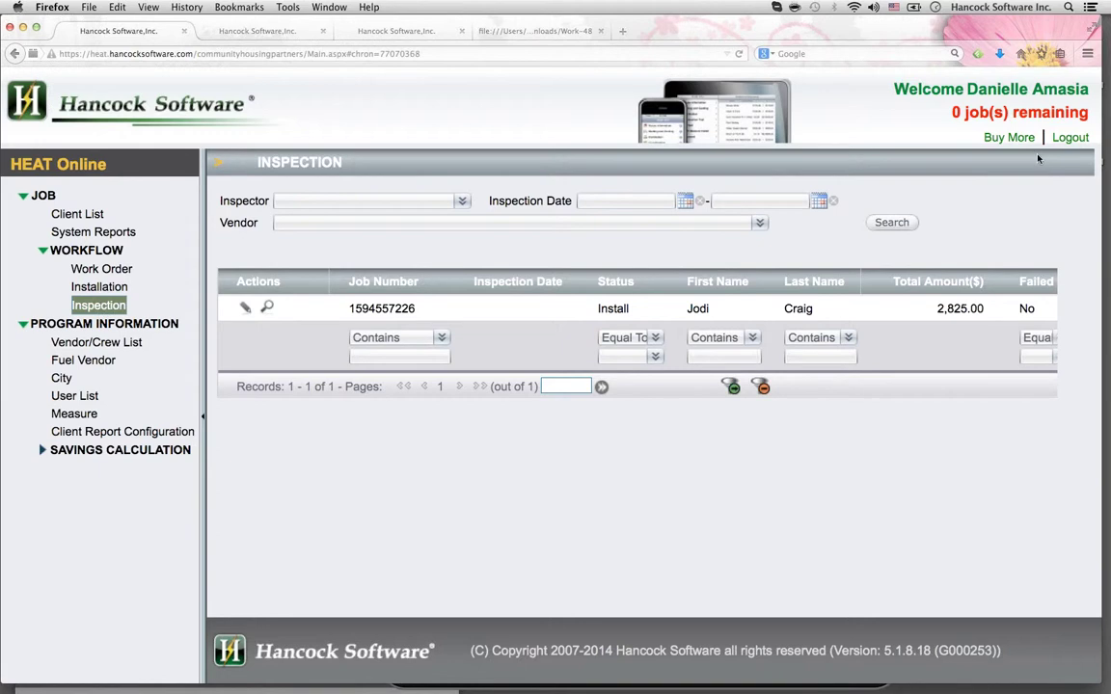
# Open Client Report Configuration, dismiss the iPad preview, and scroll the form down to the customer logo
pyautogui.click(132, 435)
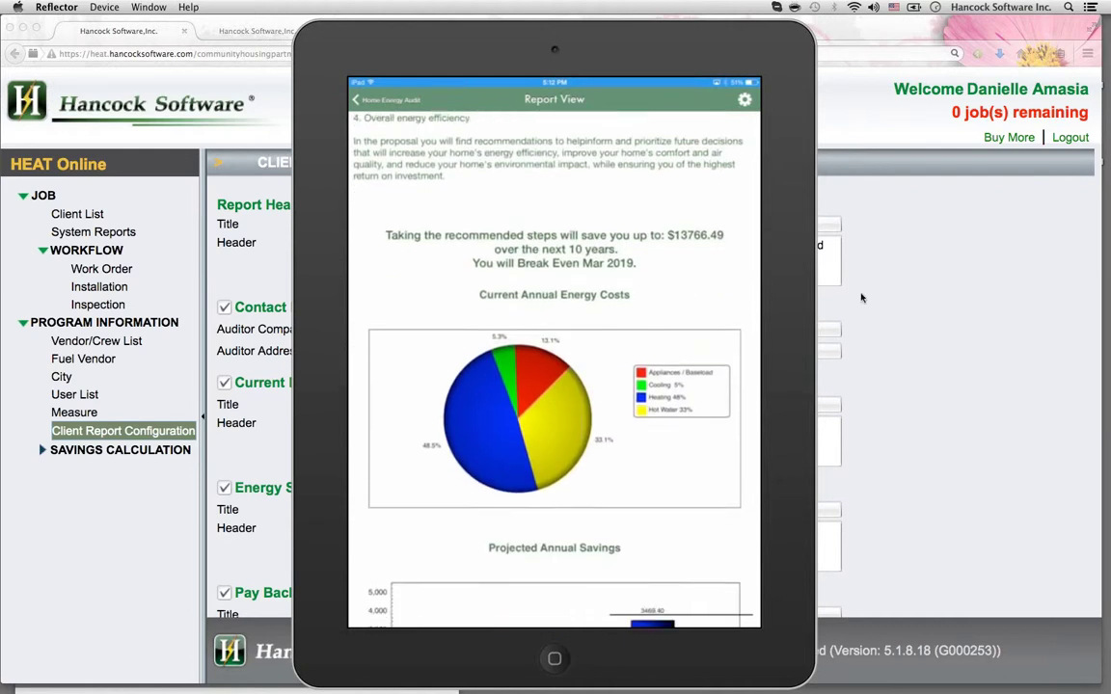
pyautogui.click(861, 298)
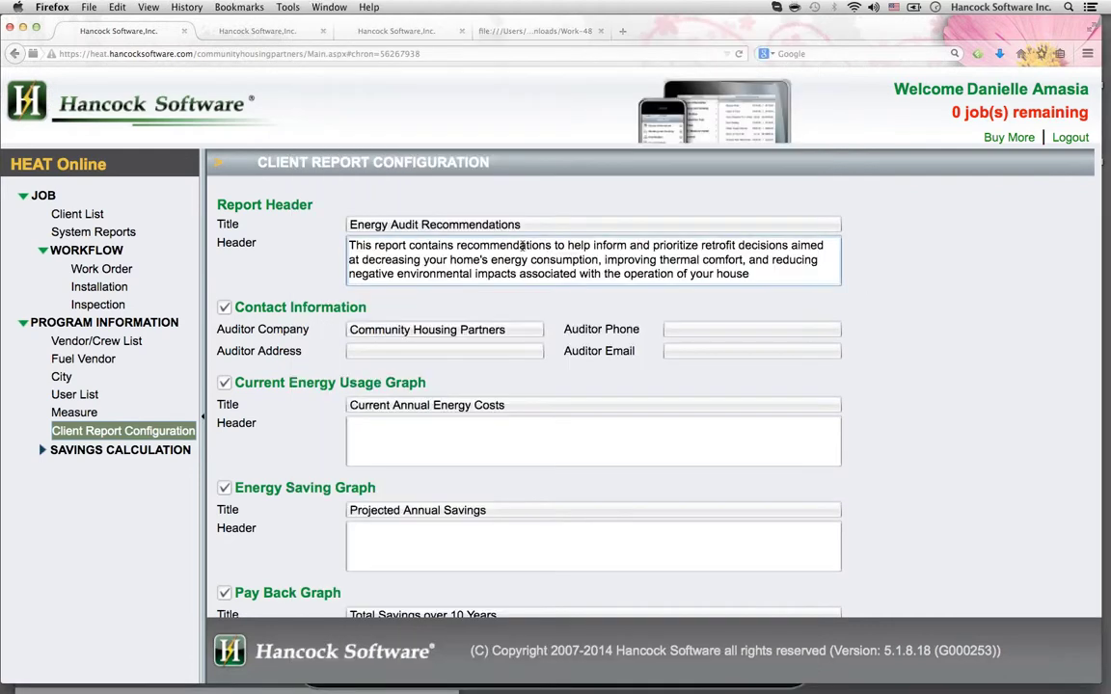
pyautogui.scroll(-5, 434, 344)
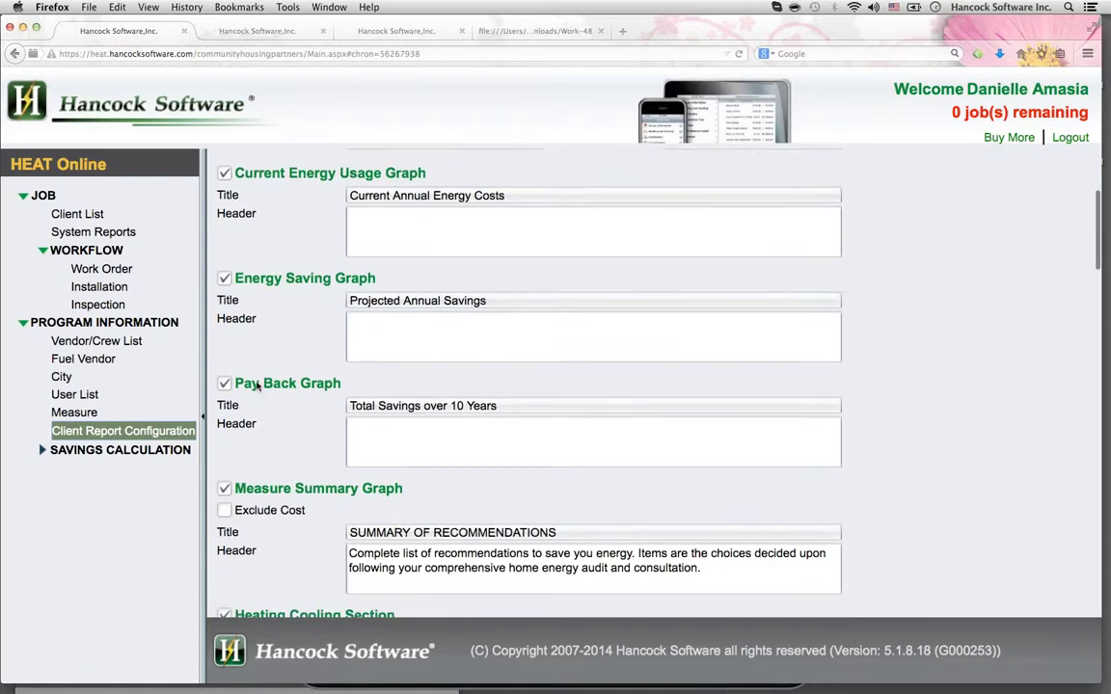
pyautogui.scroll(-3, 329, 418)
pyautogui.scroll(-5, 329, 418)
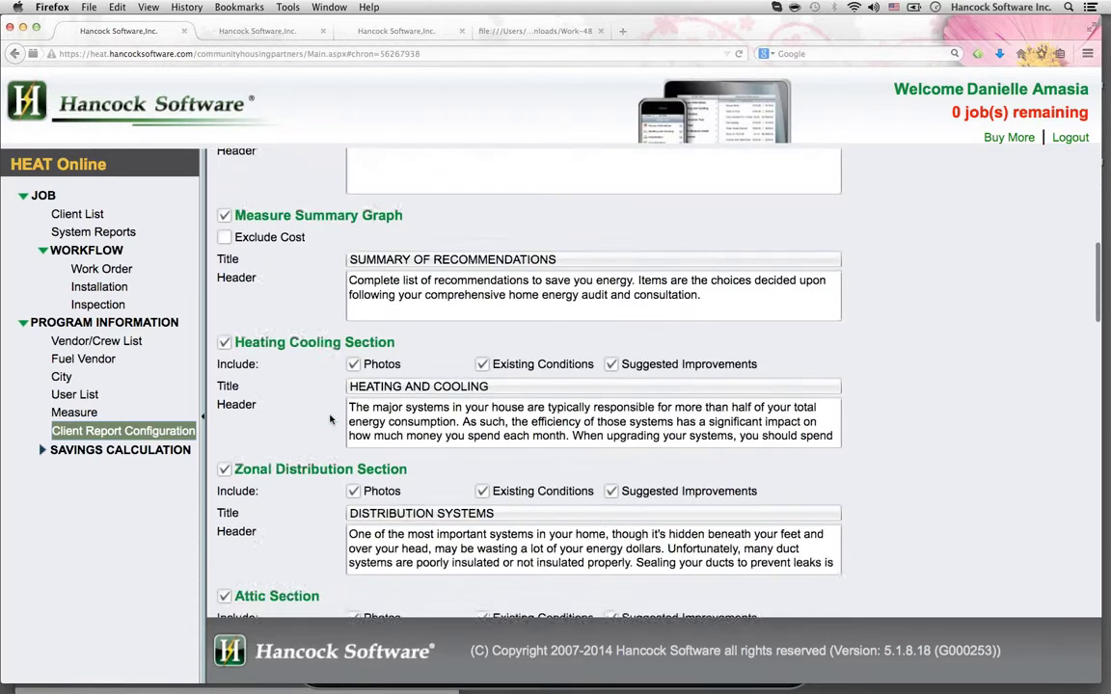
pyautogui.scroll(-8, 329, 419)
pyautogui.scroll(-2, 329, 418)
pyautogui.scroll(-3, 329, 419)
pyautogui.scroll(-6, 329, 418)
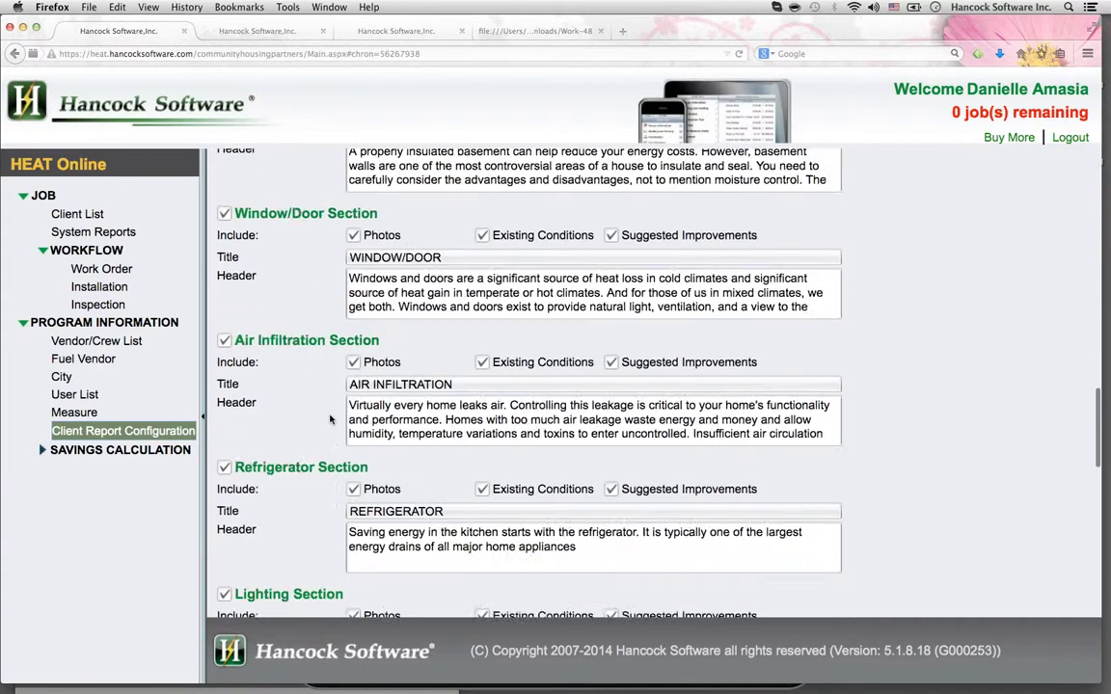
pyautogui.scroll(-3, 329, 418)
pyautogui.scroll(-5, 329, 418)
pyautogui.scroll(-5, 329, 419)
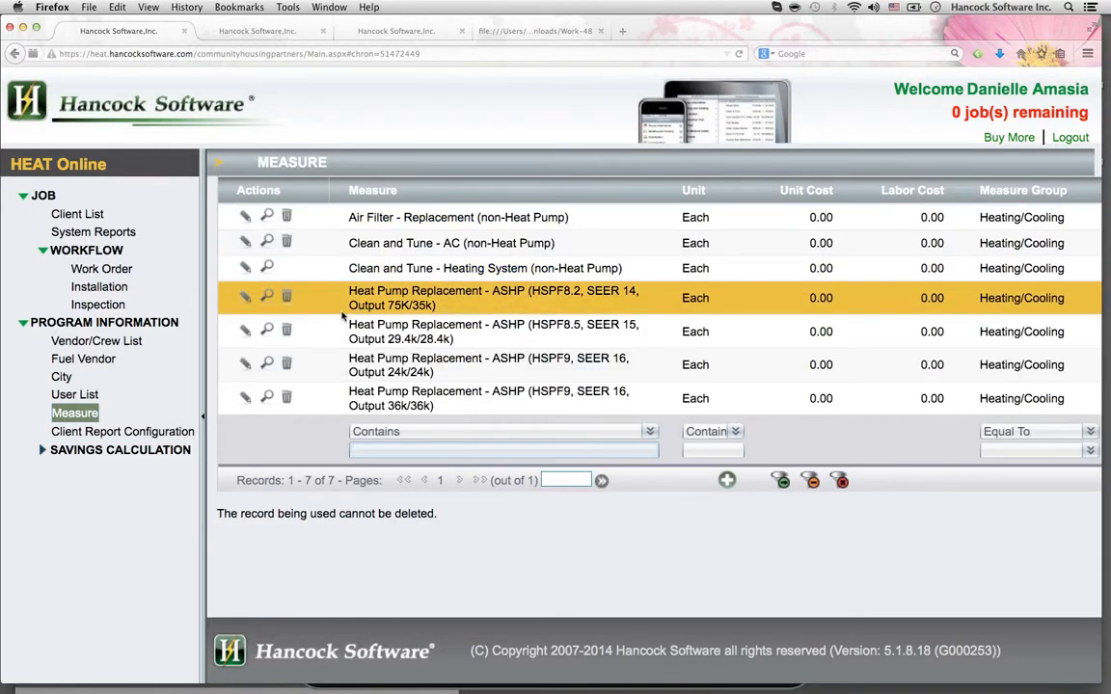
# Open a measure row's details for editing via its edit pencil
pyautogui.click(246, 299)
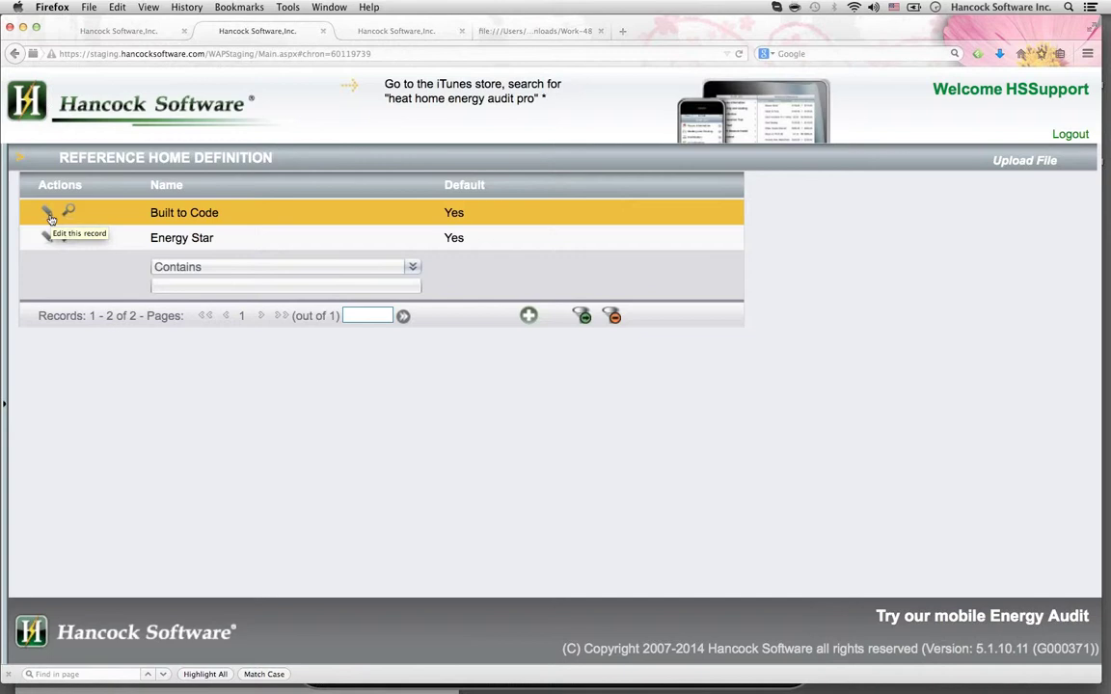
# Add a new reference home definition and scroll its blank form down to Save/Cancel
pyautogui.click(528, 315)
pyautogui.scroll(-3, 526, 320)
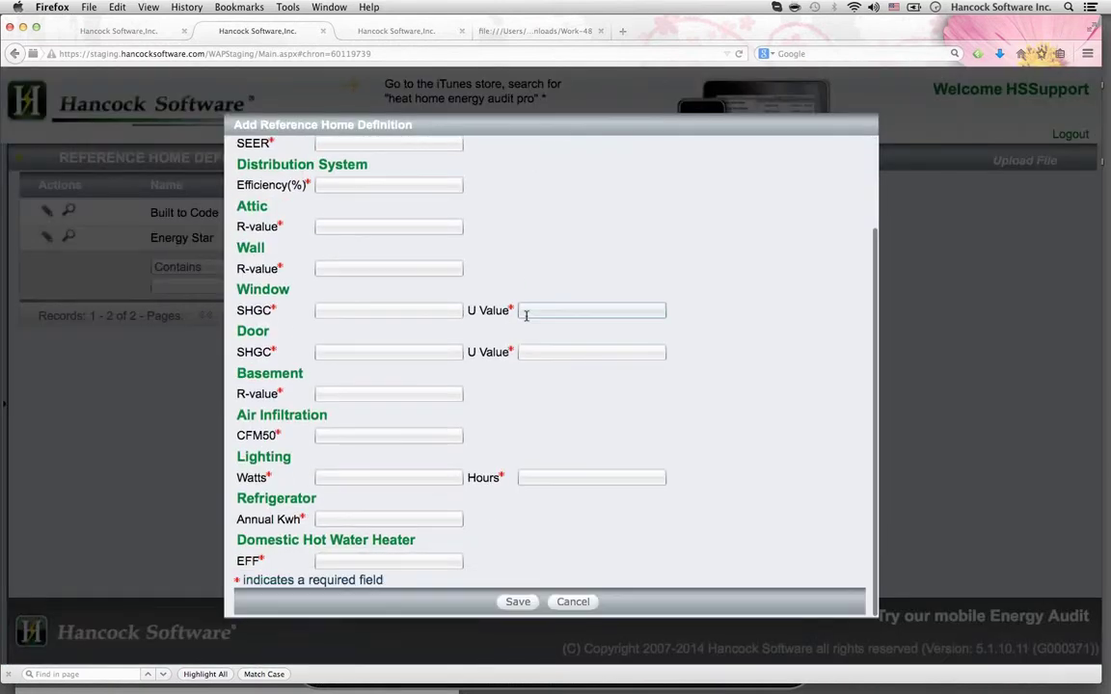